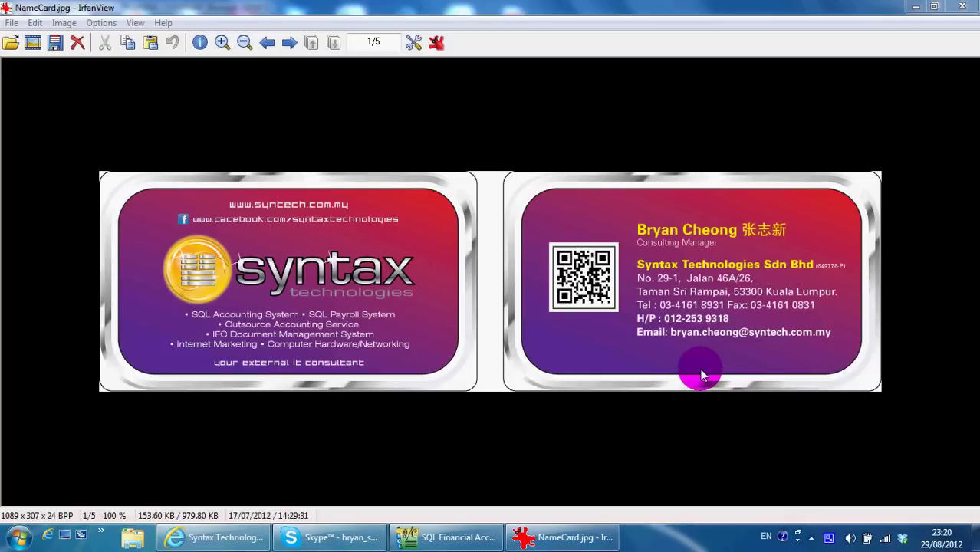
Step: Switch to the Syntax Technologies Sdn Bhd Facebook page in Internet Explorer
{"action": "left_click", "coordinate": [218, 537]}
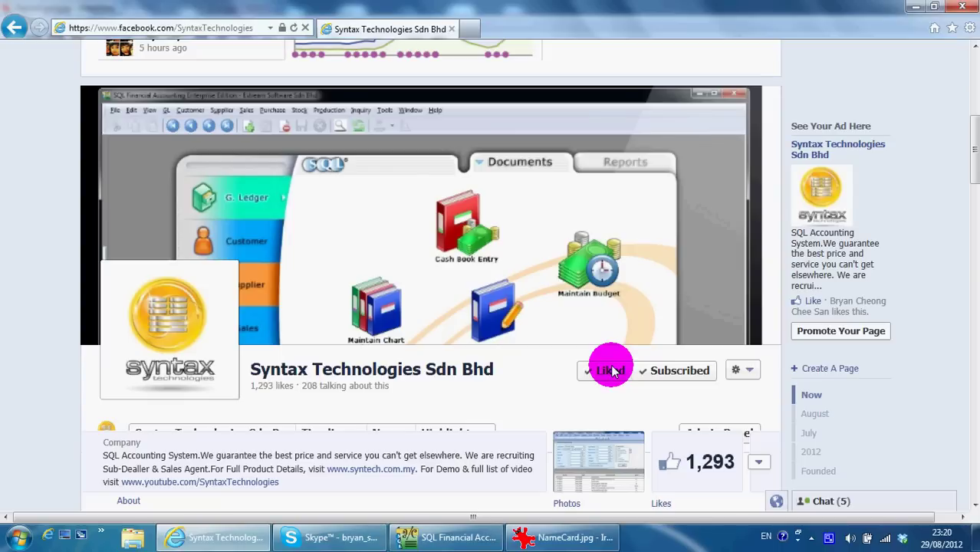
Step: Return to SQL Financial Accounting and show the Customer document shortcuts
{"action": "left_click", "coordinate": [492, 538]}
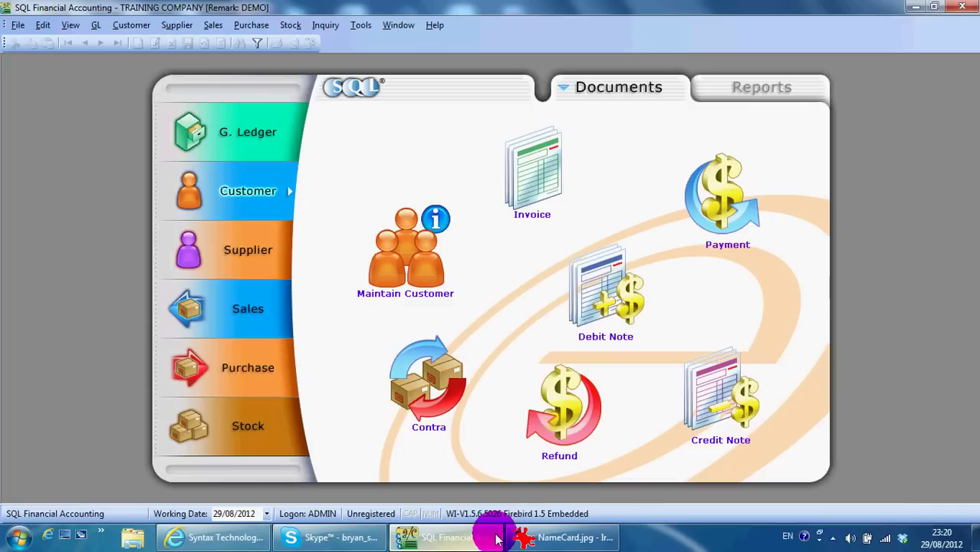
{"action": "left_click", "coordinate": [231, 193]}
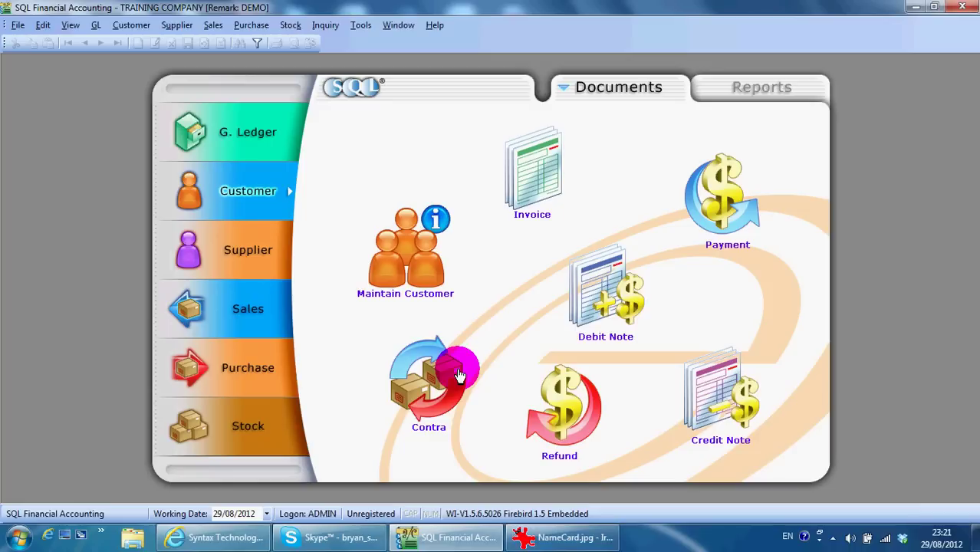
Step: Start a new customer contra for KITTY SECURITY SDN BHD (300-K0001)
{"action": "left_click", "coordinate": [460, 375]}
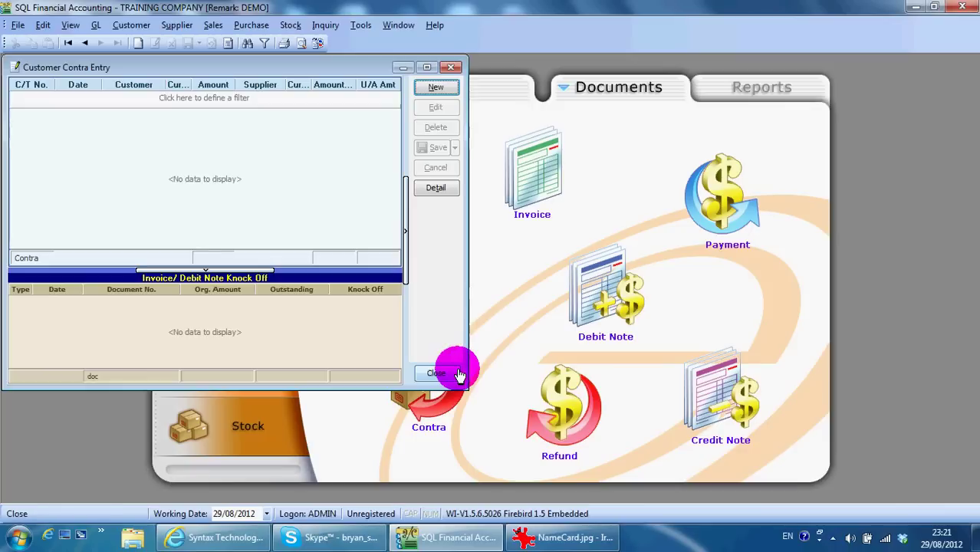
{"action": "left_click", "coordinate": [431, 91]}
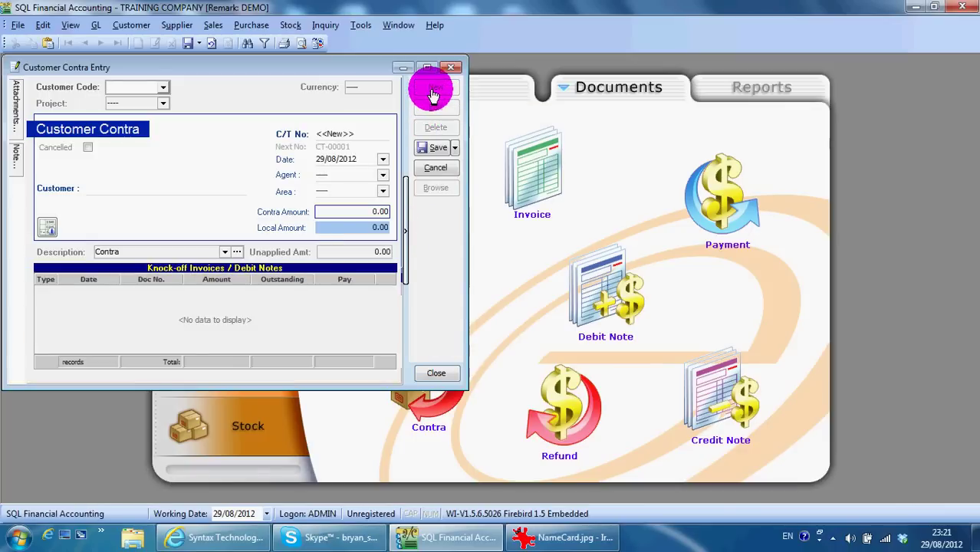
{"action": "left_click", "coordinate": [143, 89]}
{"action": "type", "text": "ki"}
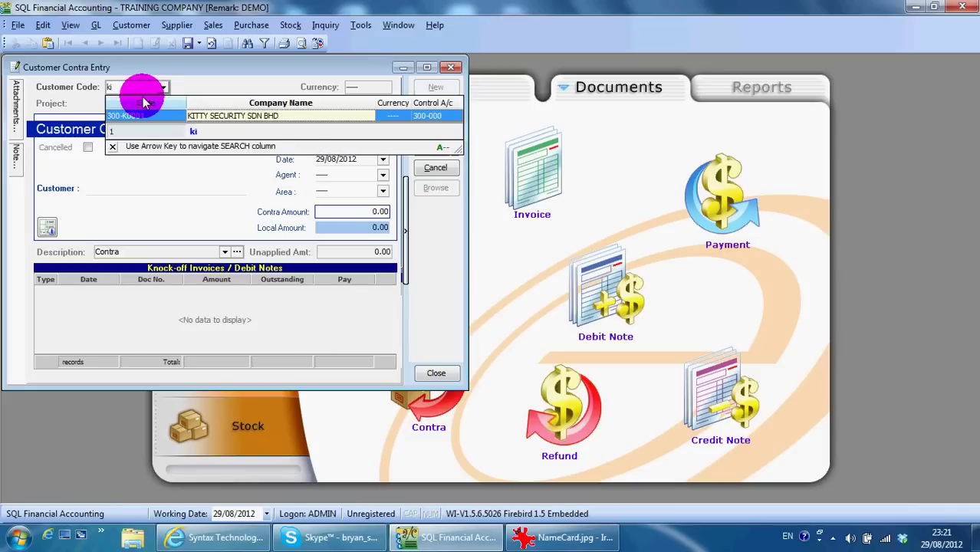
{"action": "key", "text": "Return"}
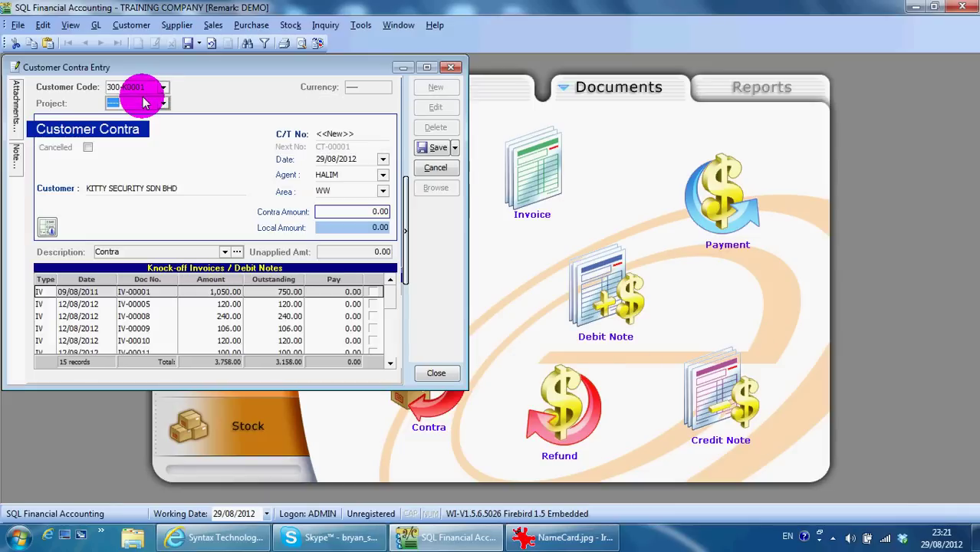
Step: Enter a 50.00 contra amount against invoice IV-00001, save it, and close the window
{"action": "left_click", "coordinate": [361, 212]}
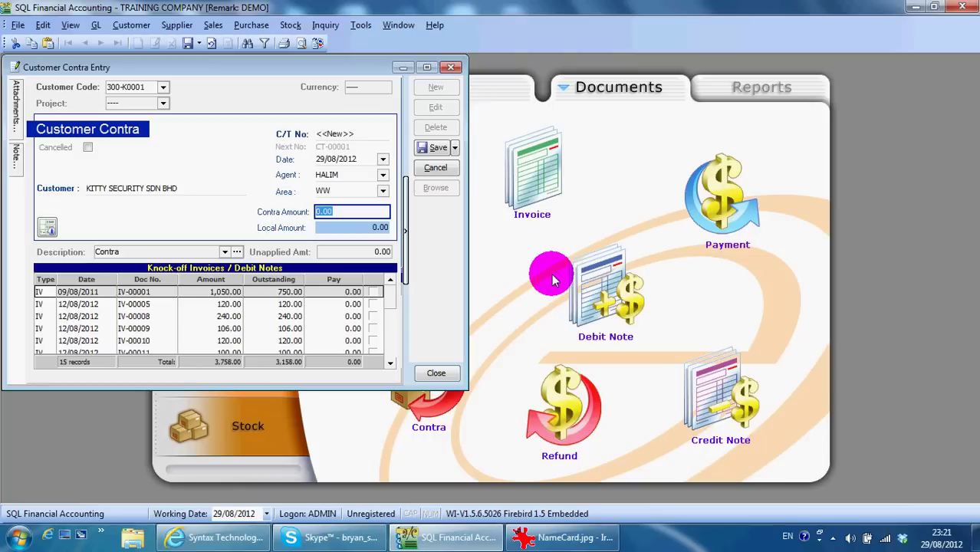
{"action": "type", "text": "50"}
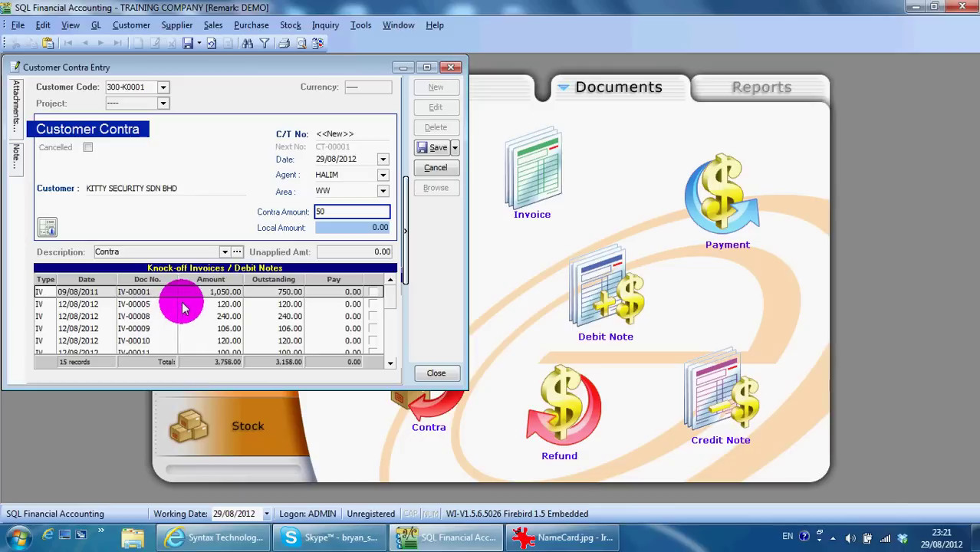
{"action": "left_click", "coordinate": [371, 294]}
{"action": "left_click", "coordinate": [433, 149]}
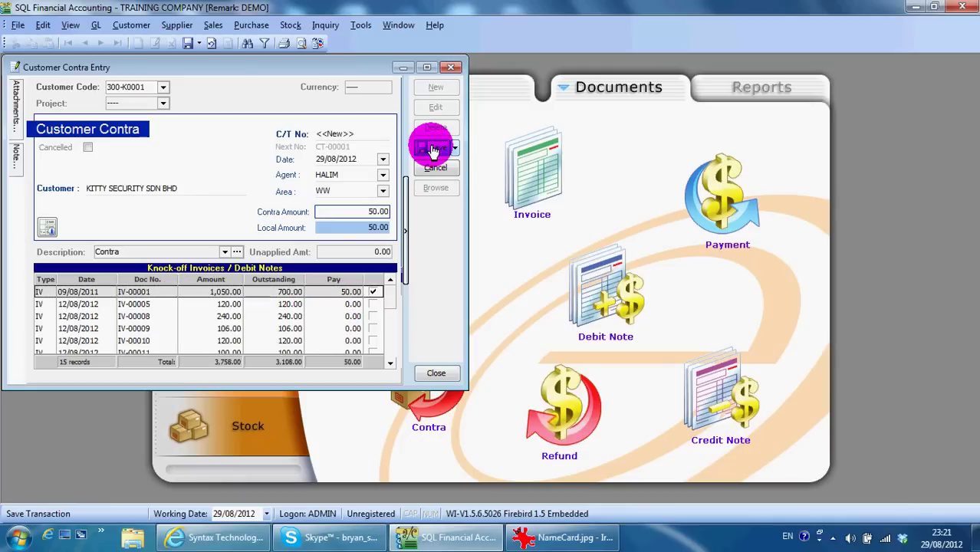
{"action": "left_click", "coordinate": [452, 70]}
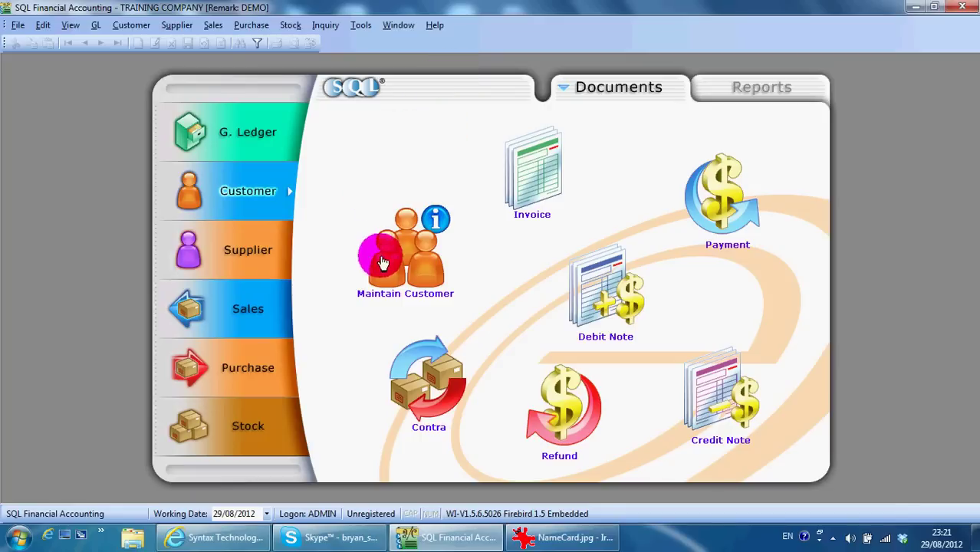
Step: Open the Supplier Contra Entry list and select contra CT-00001
{"action": "left_click", "coordinate": [258, 248]}
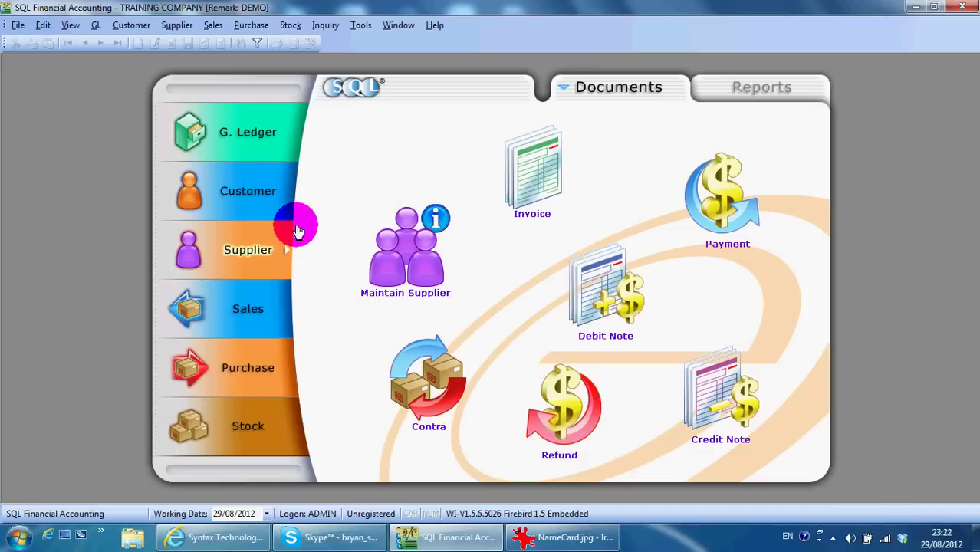
{"action": "left_click", "coordinate": [407, 263]}
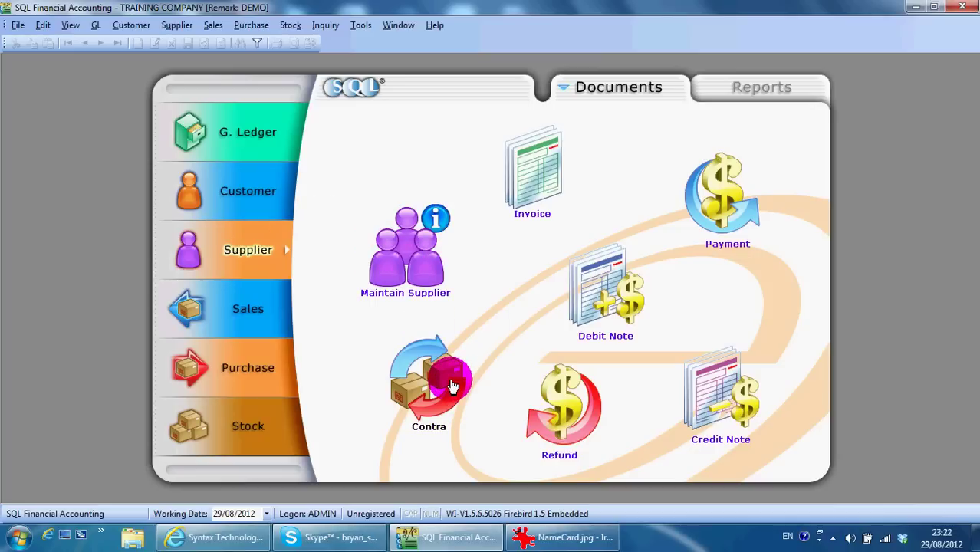
{"action": "left_click", "coordinate": [452, 386]}
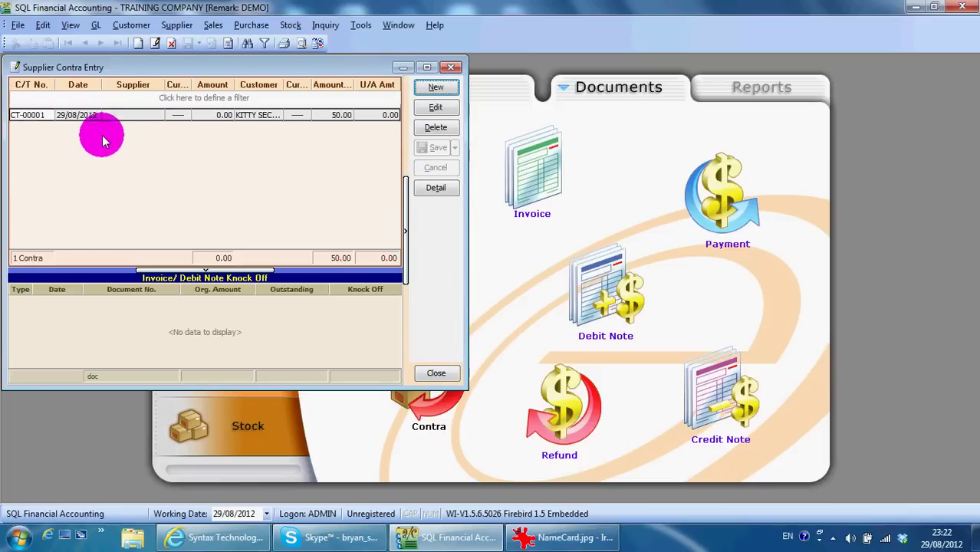
{"action": "left_click", "coordinate": [131, 114]}
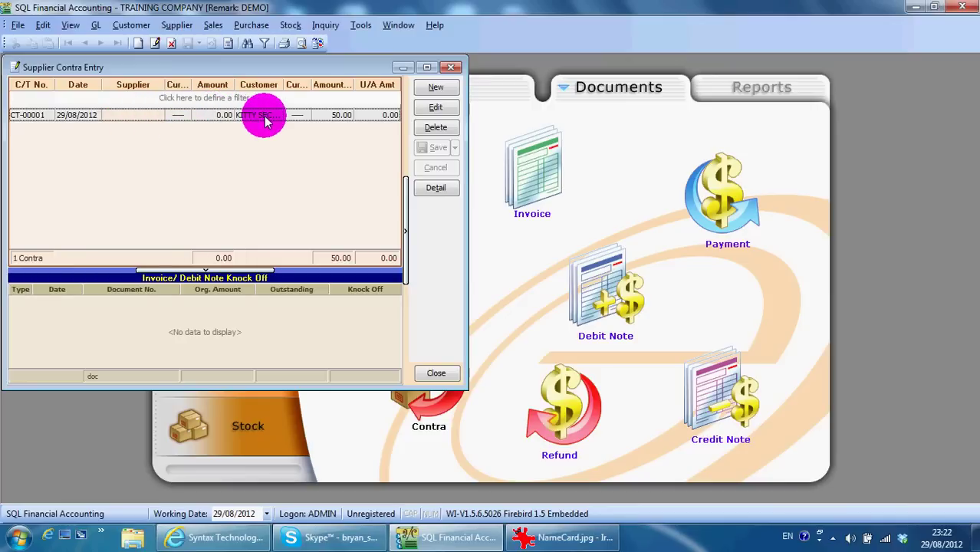
Step: Edit CT-00001 for supplier MAXIS COMMUNICATION BHD, knocking 50.00 off PI-00001, and save
{"action": "left_click", "coordinate": [431, 112]}
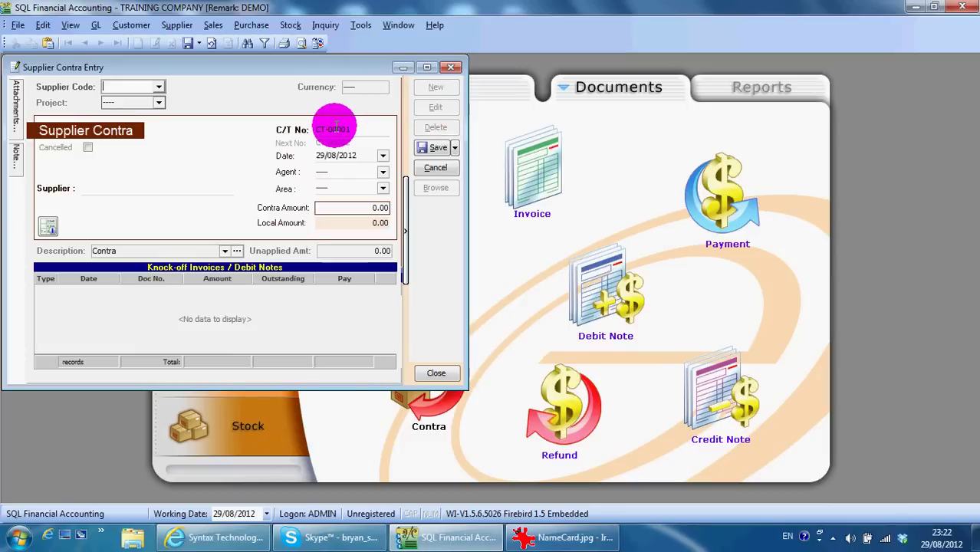
{"action": "type", "text": "ma"}
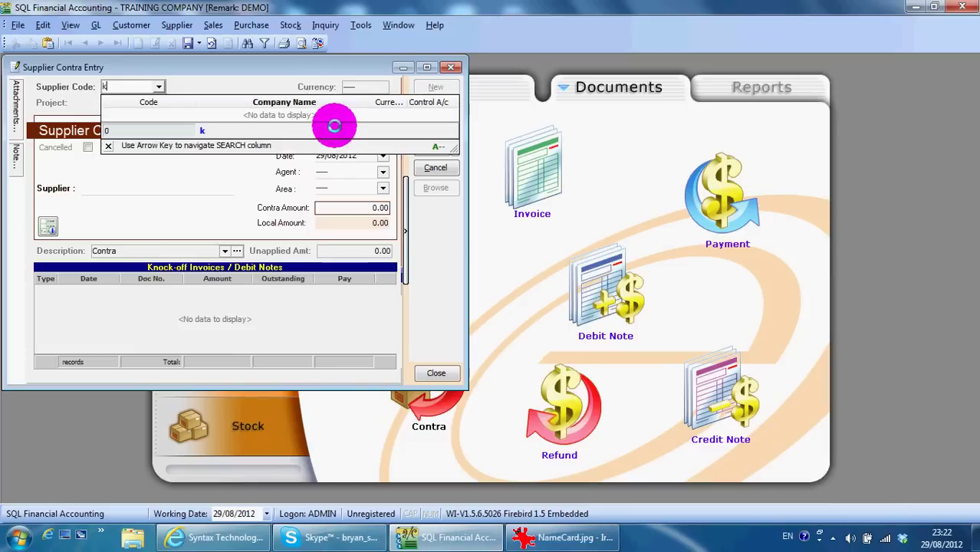
{"action": "key", "text": "Return"}
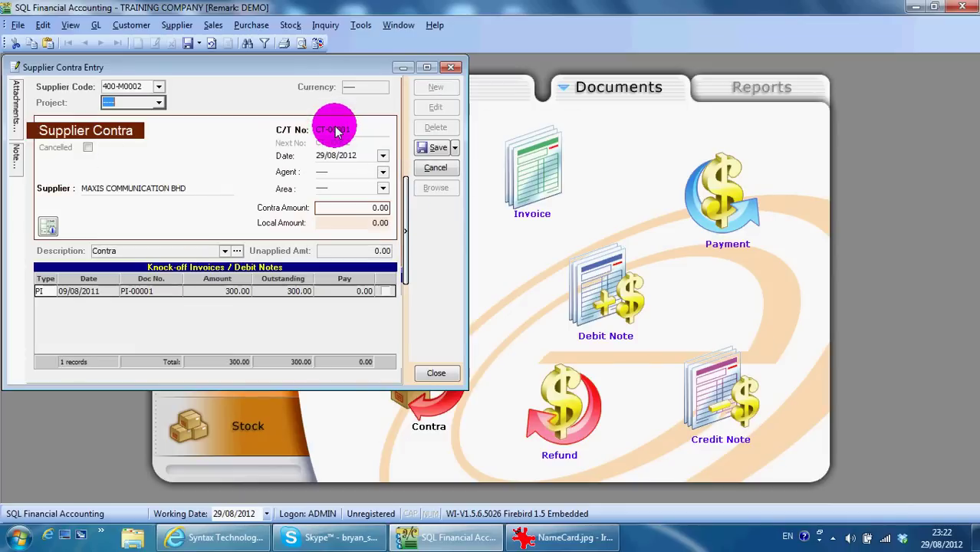
{"action": "left_click", "coordinate": [353, 207]}
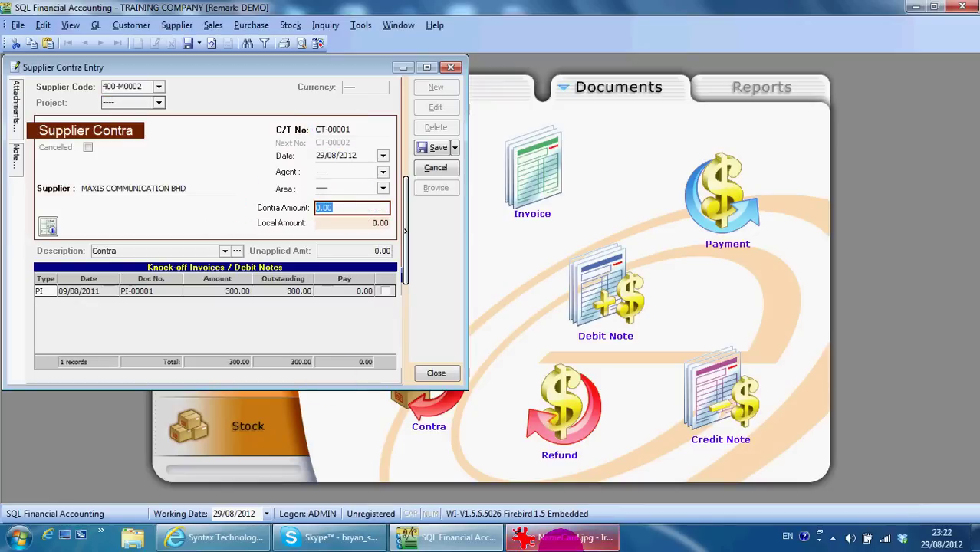
{"action": "mouse_move", "coordinate": [564, 539]}
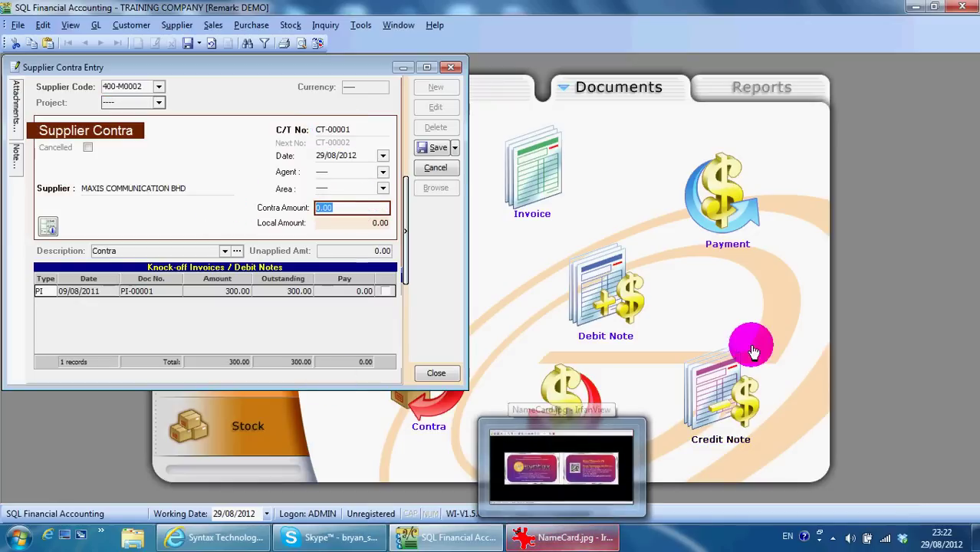
{"action": "type", "text": "50"}
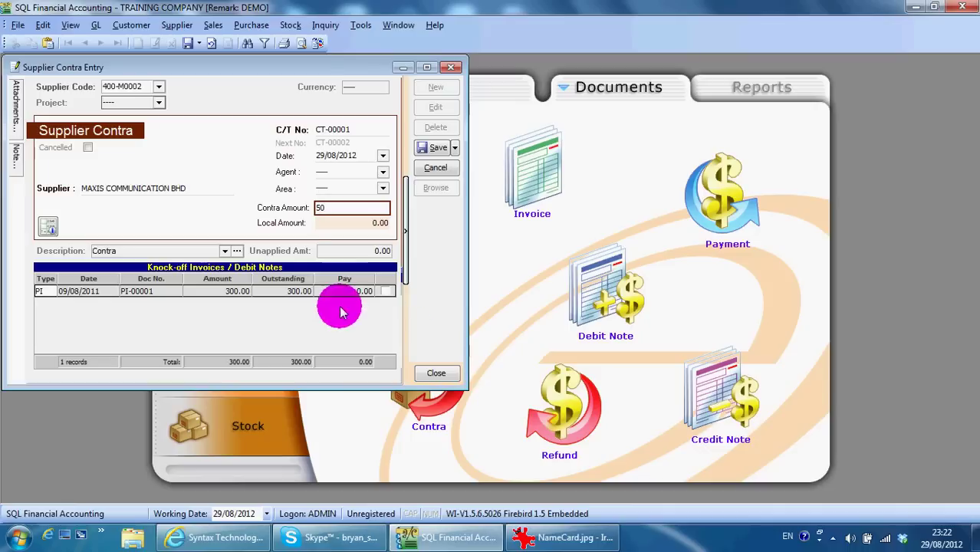
{"action": "left_click", "coordinate": [387, 292]}
{"action": "left_click", "coordinate": [435, 148]}
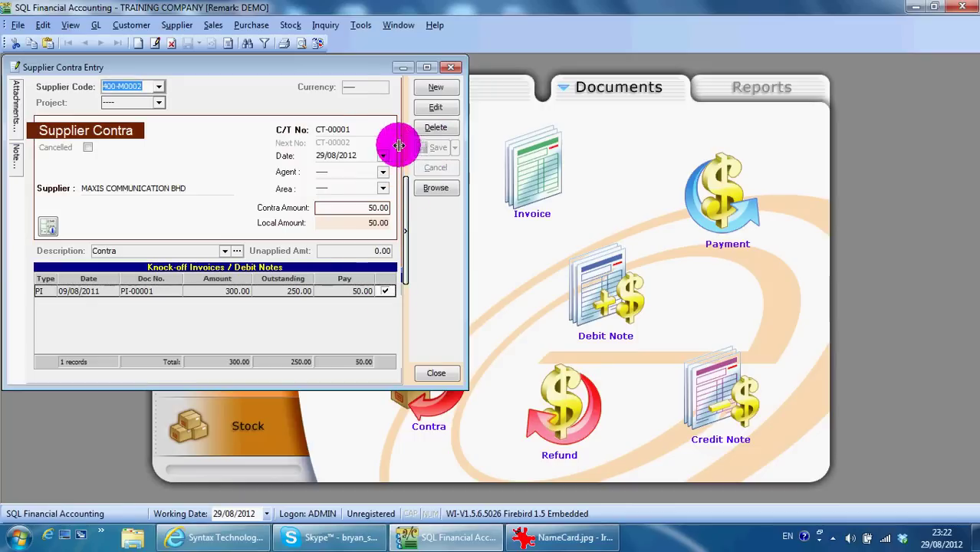
Step: Preview the 'Supp Contra Voucher - Full' report for CT-00001, then close the preview
{"action": "left_click", "coordinate": [302, 45]}
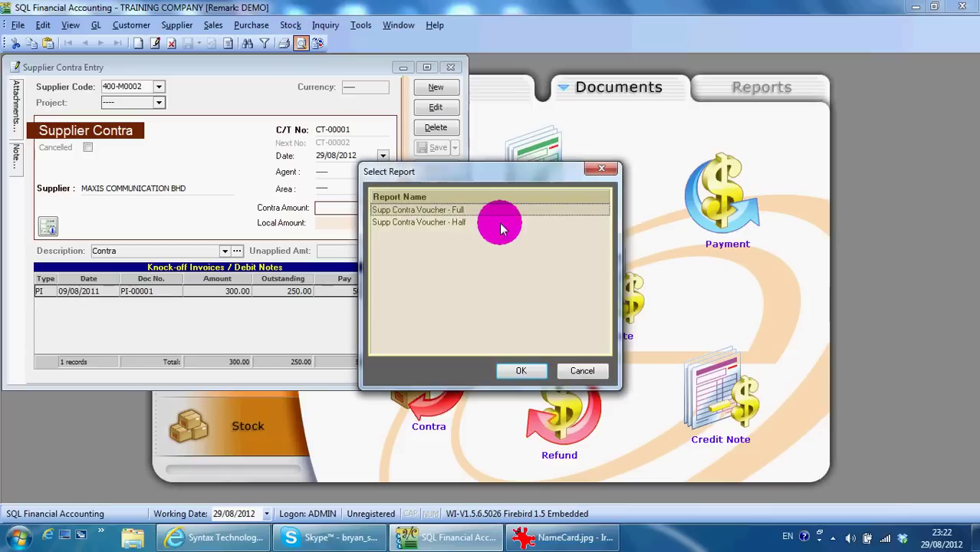
{"action": "double_click", "coordinate": [451, 212]}
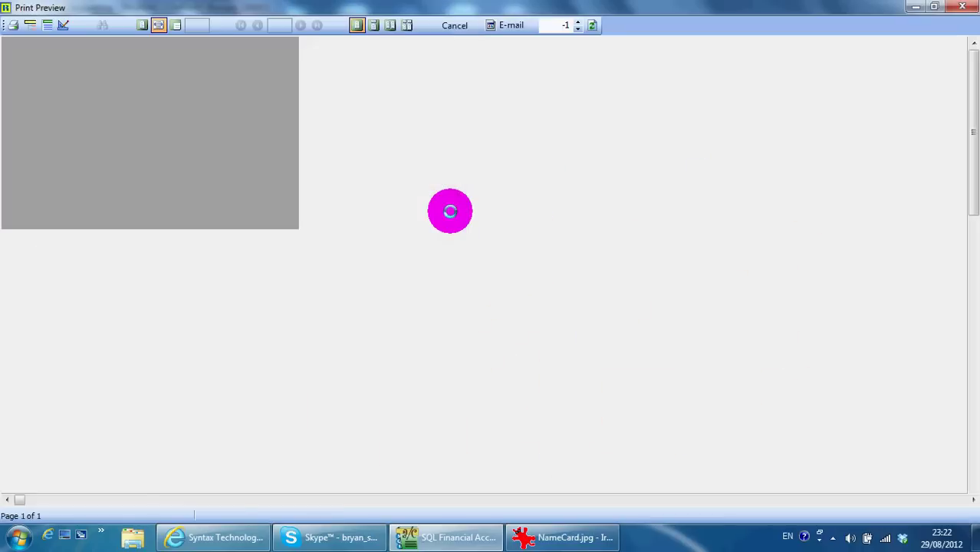
{"action": "scroll", "coordinate": [488, 224], "scroll_direction": "down", "scroll_amount": 5}
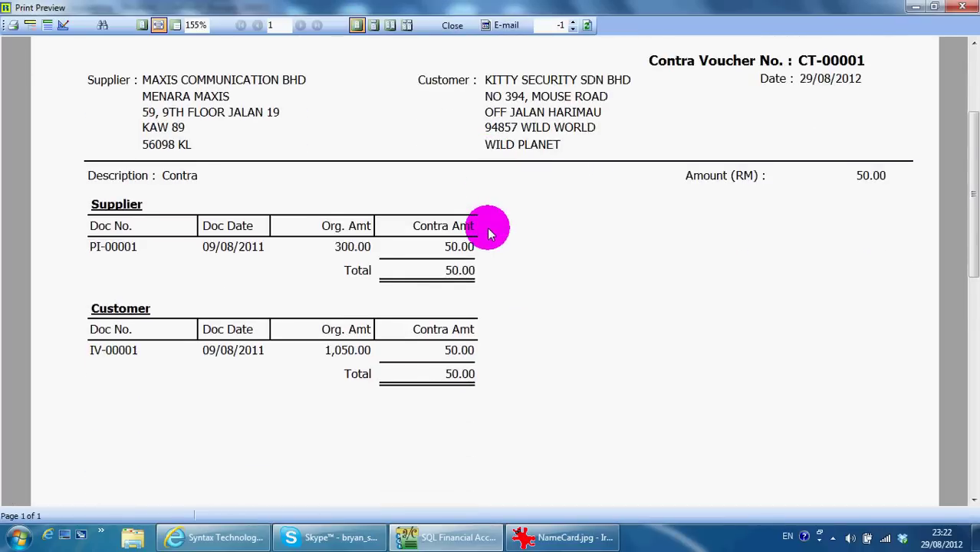
{"action": "scroll", "coordinate": [489, 233], "scroll_direction": "up", "scroll_amount": 3}
{"action": "scroll", "coordinate": [489, 233], "scroll_direction": "down", "scroll_amount": 3}
{"action": "scroll", "coordinate": [489, 233], "scroll_direction": "down", "scroll_amount": 1}
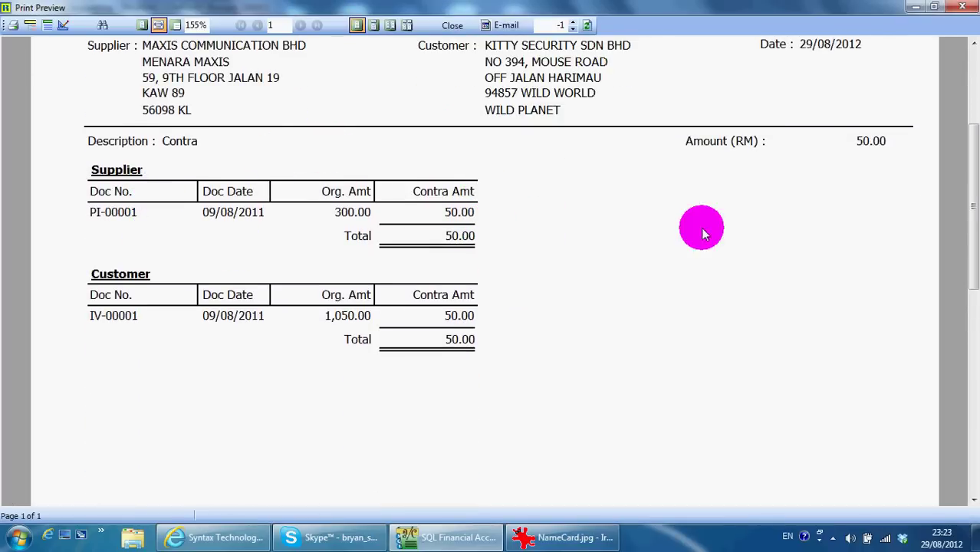
{"action": "scroll", "coordinate": [700, 226], "scroll_direction": "up", "scroll_amount": 1}
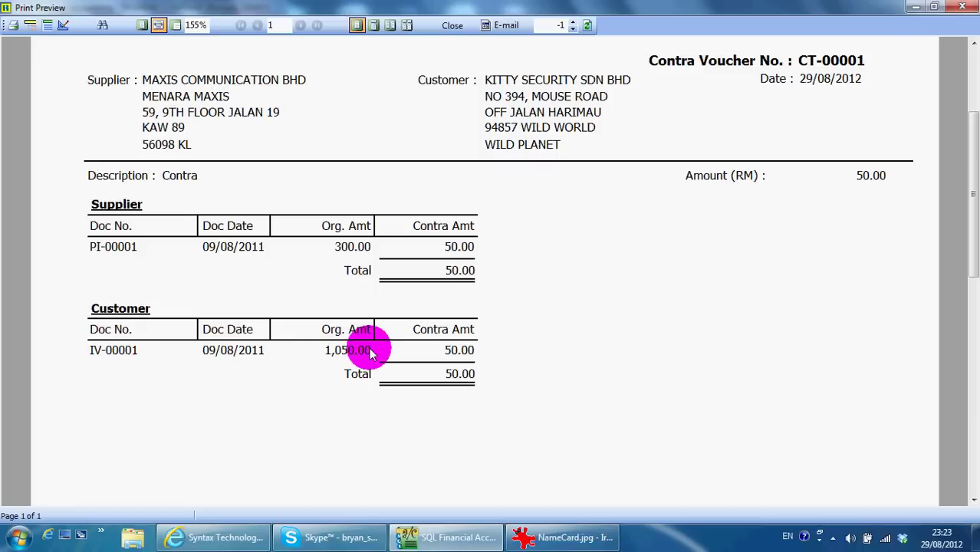
{"action": "scroll", "coordinate": [698, 322], "scroll_direction": "down", "scroll_amount": 5}
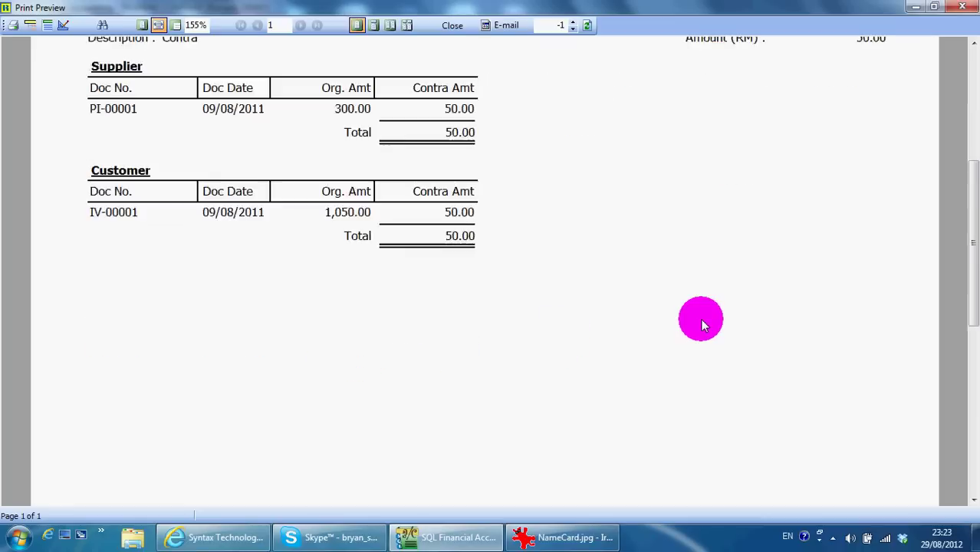
{"action": "scroll", "coordinate": [704, 325], "scroll_direction": "down", "scroll_amount": 3}
{"action": "scroll", "coordinate": [704, 324], "scroll_direction": "up", "scroll_amount": 8}
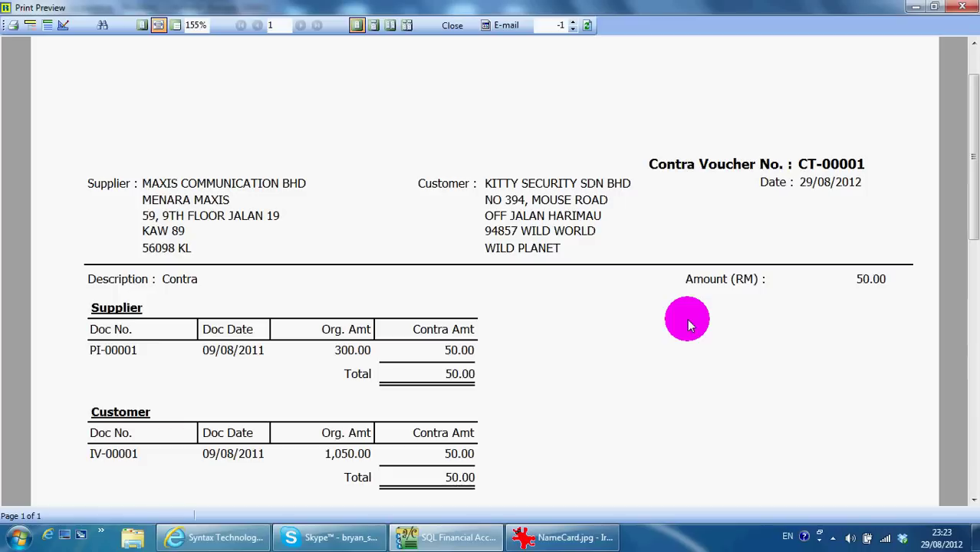
{"action": "left_click", "coordinate": [962, 6]}
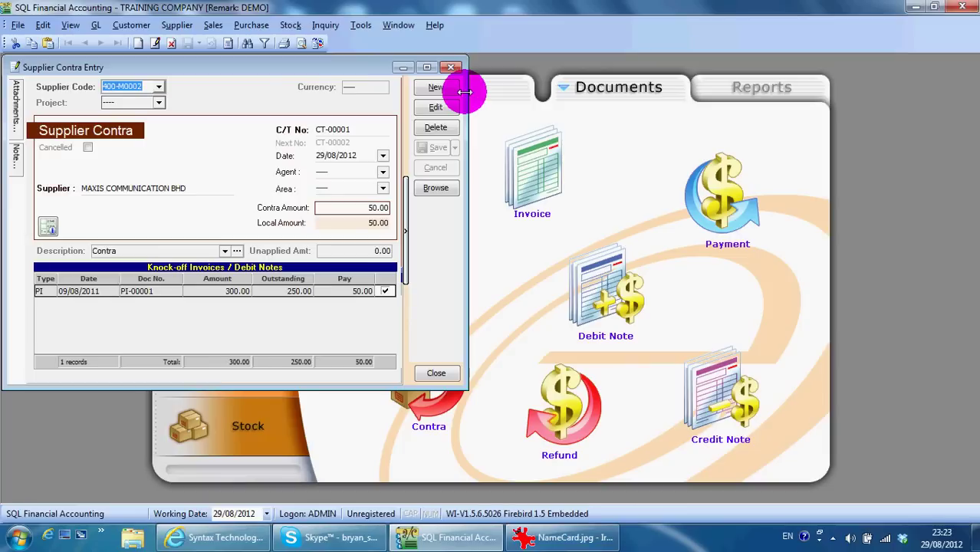
Step: Close the Supplier Contra Entry window and return to NameCard.jpg in IrfanView
{"action": "left_click", "coordinate": [451, 67]}
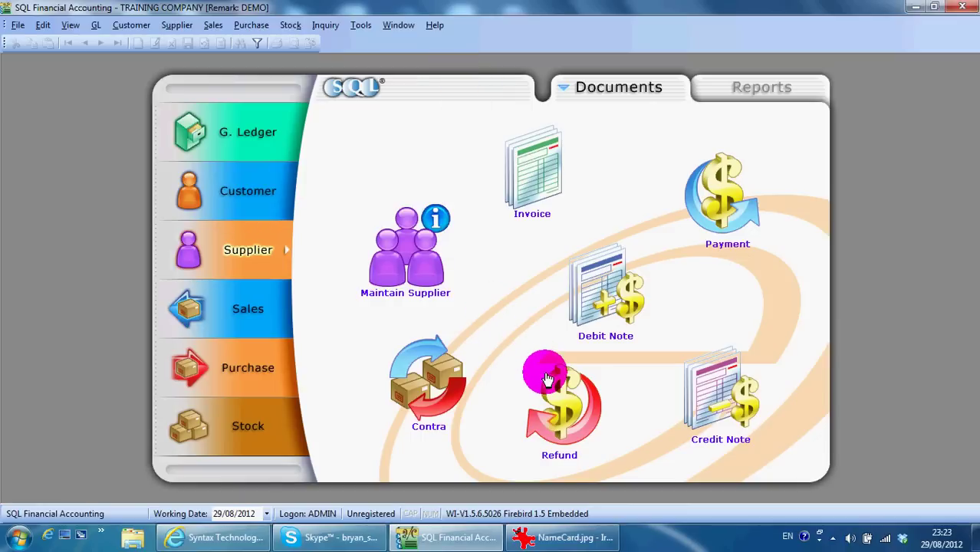
{"action": "left_click", "coordinate": [563, 537]}
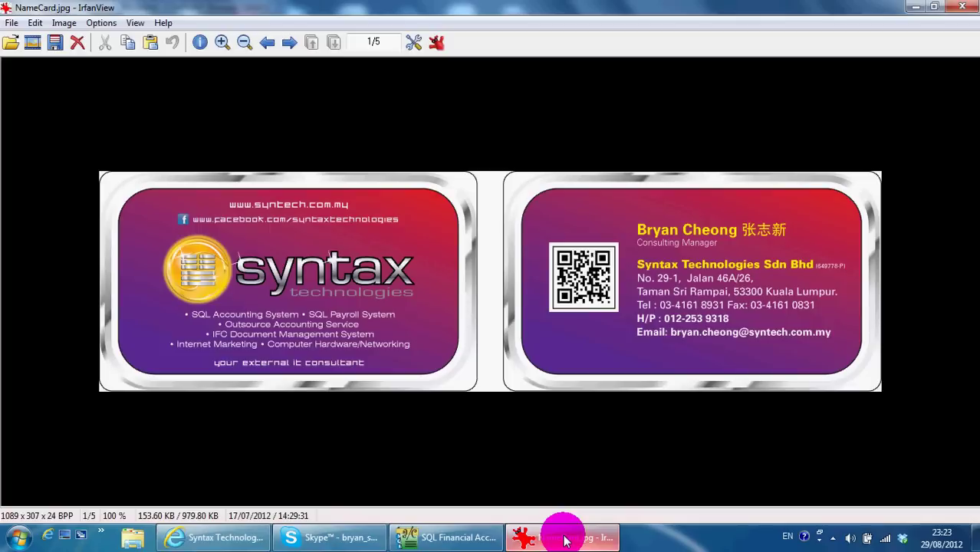